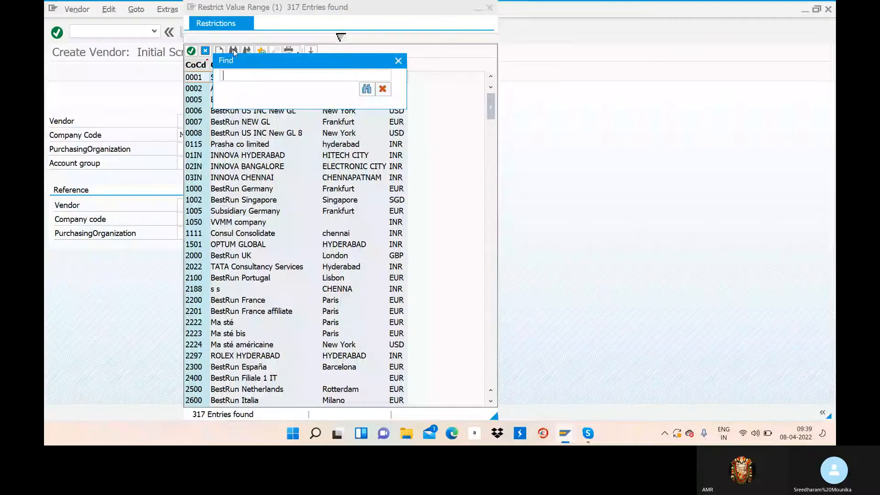
Search the Company Code value list for MOUC
text(MOUC)
click(370, 91)
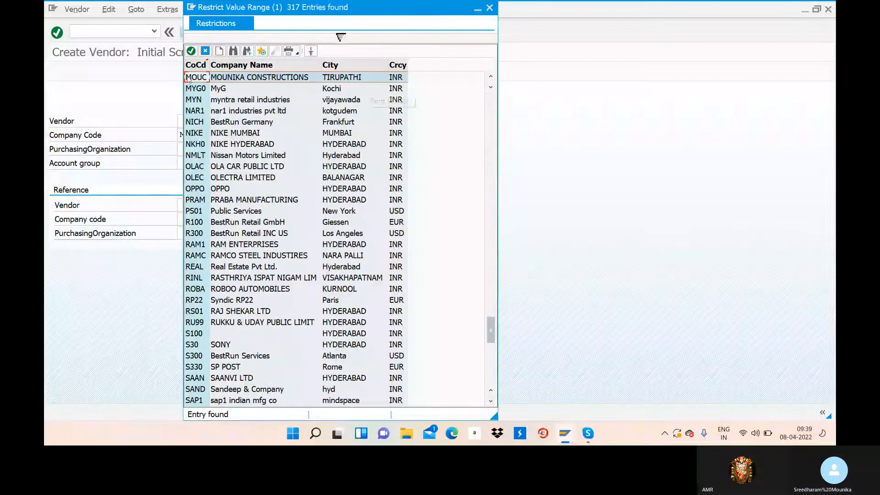
Choose company code MOUC and account group MODV, then continue to the address screen
click(191, 51)
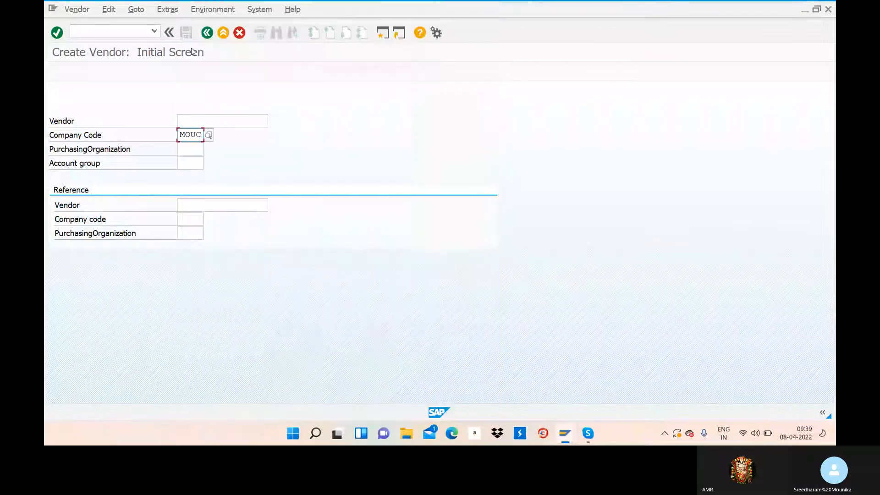
click(185, 160)
text(MO)
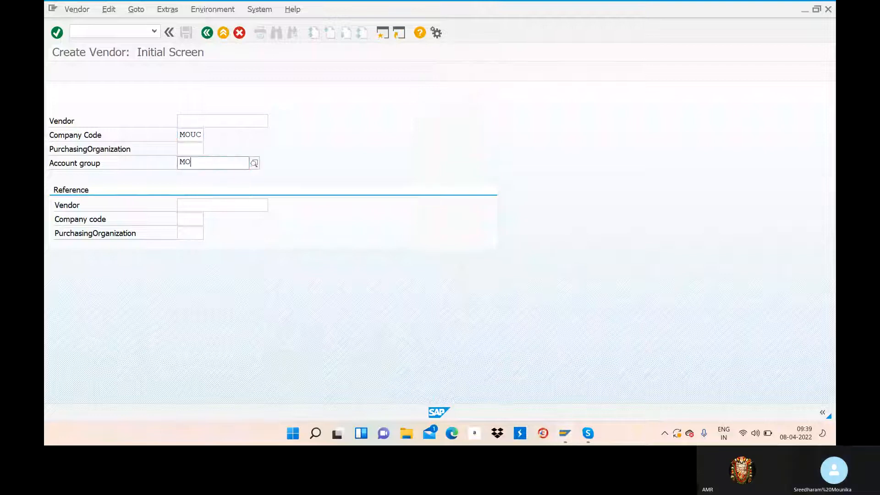
text(DV)
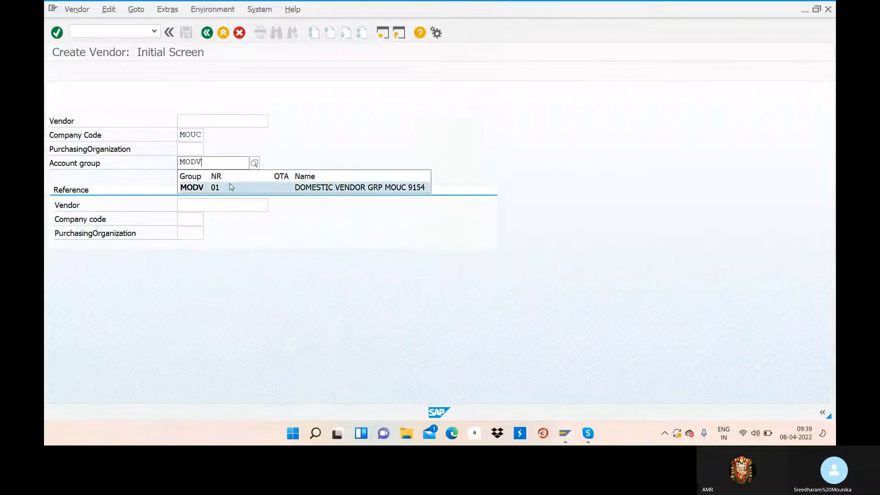
click(231, 185)
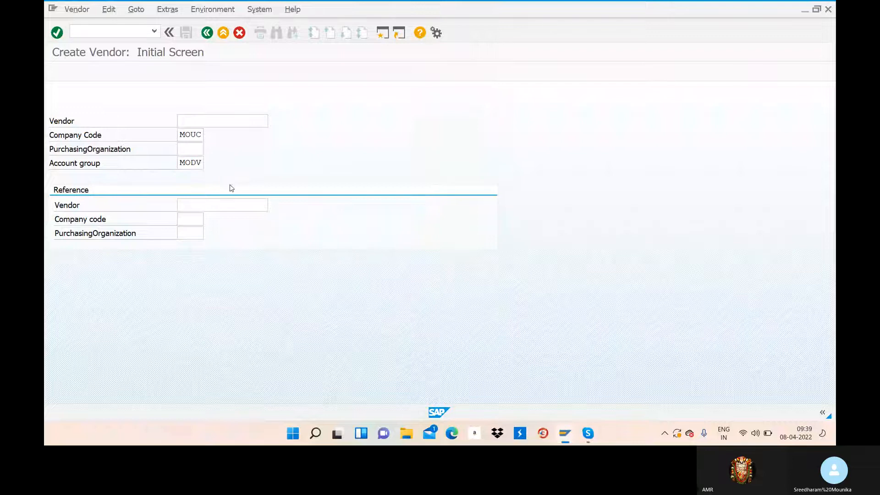
key(Return)
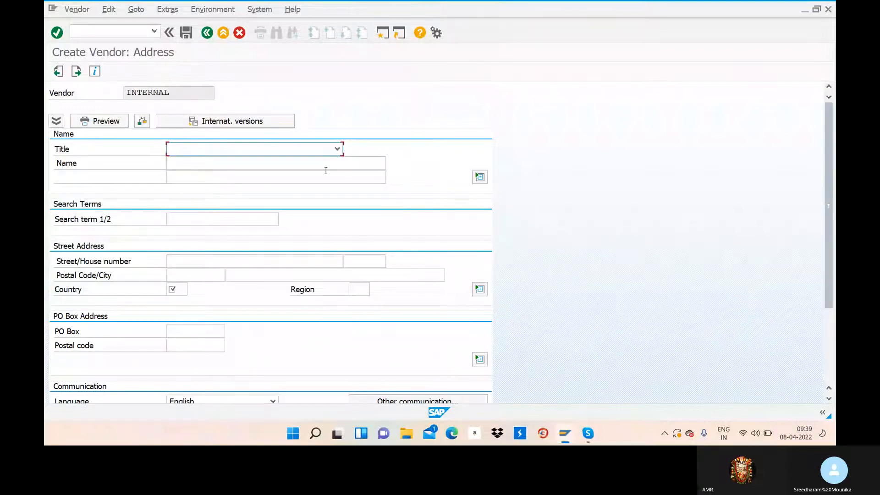
Set the vendor title to Company and the name to 'HARISH ANTERPRICES'
click(338, 150)
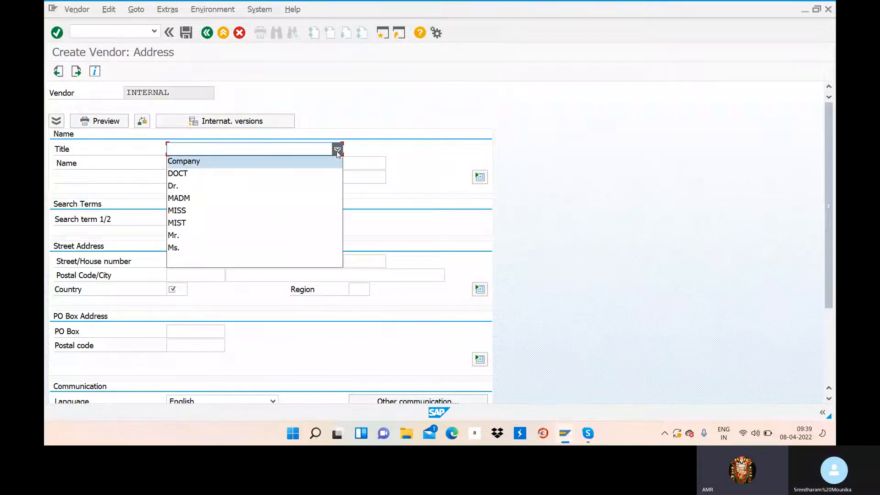
click(321, 162)
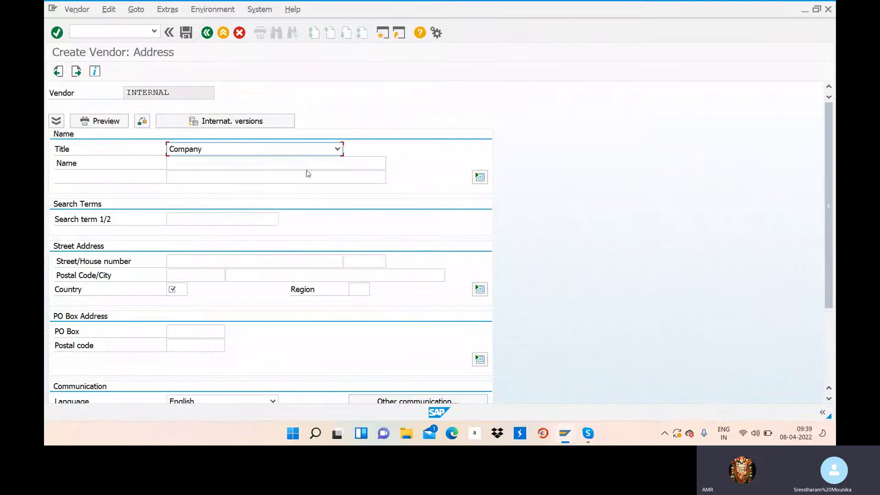
click(305, 166)
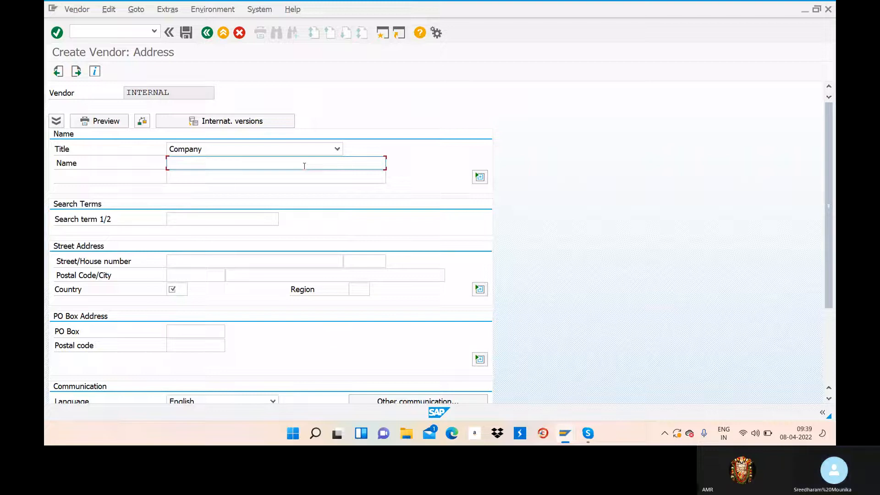
text(HARISH A)
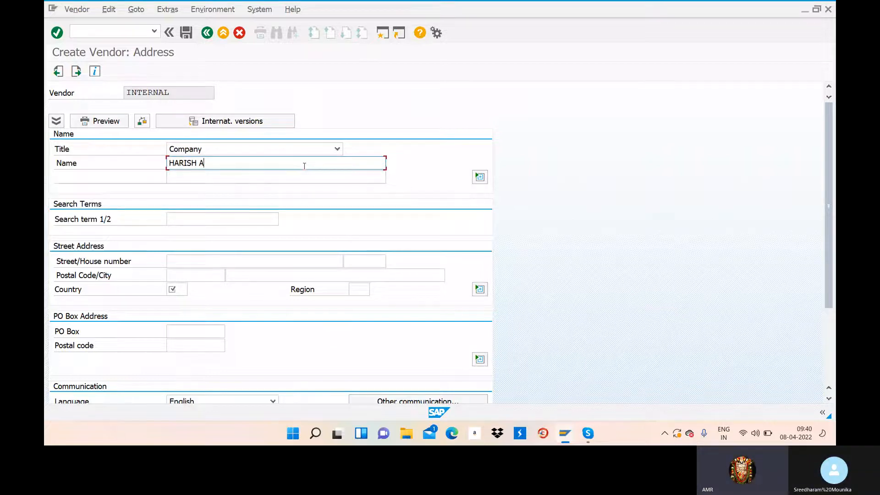
key(BackSpace)
text(ENTERP)
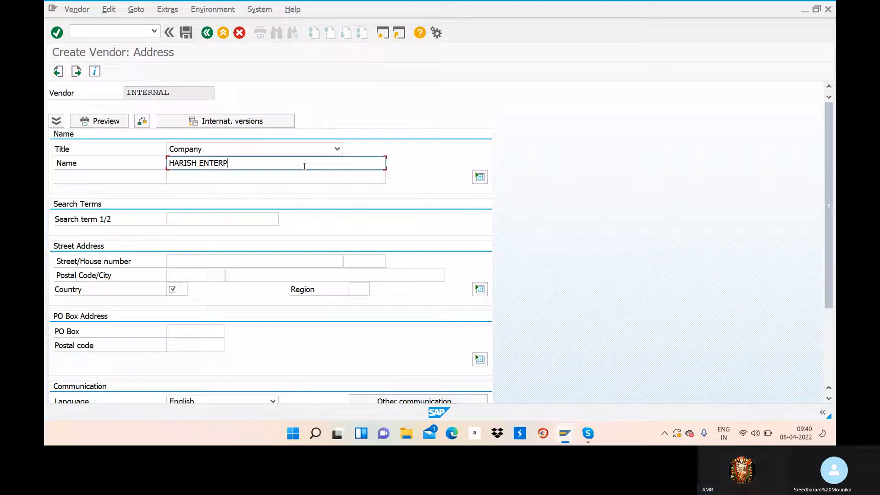
text(RICES)
click(217, 262)
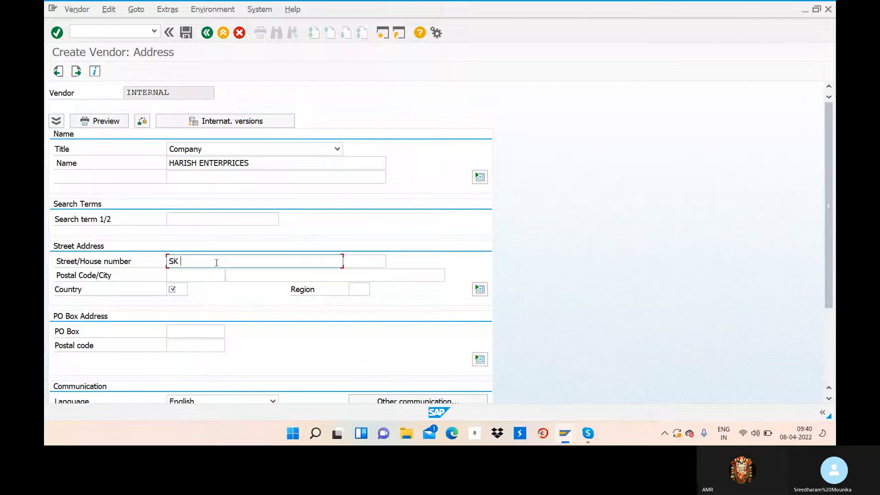
click(368, 261)
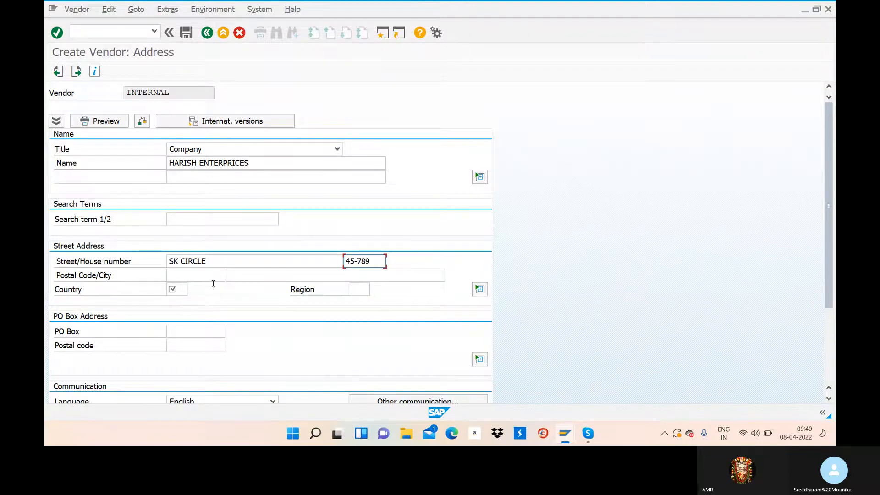
click(208, 277)
text(4)
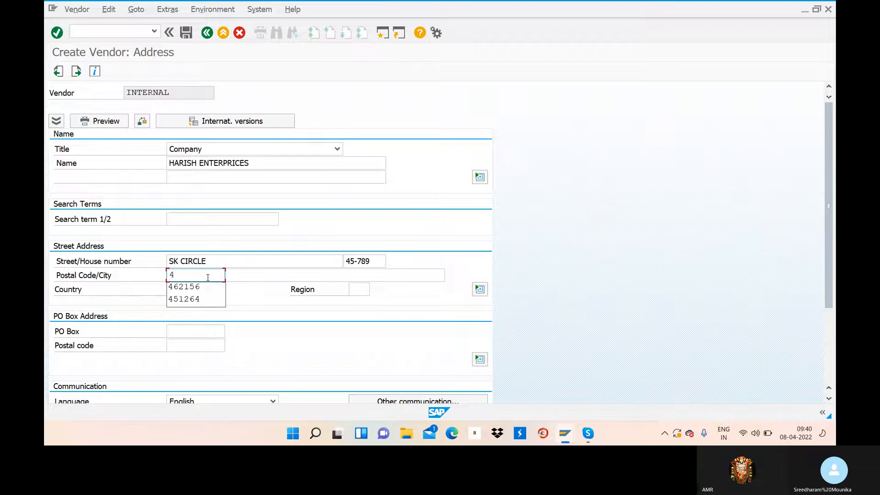
text(52178)
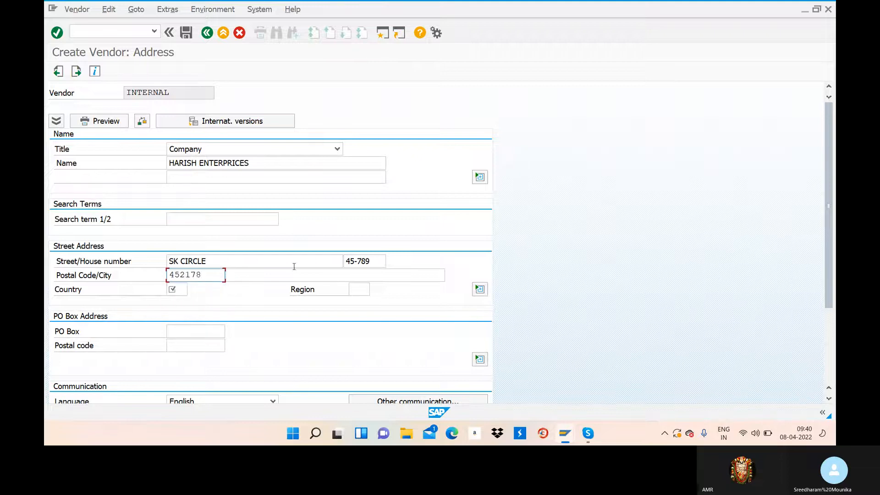
click(283, 274)
text(K)
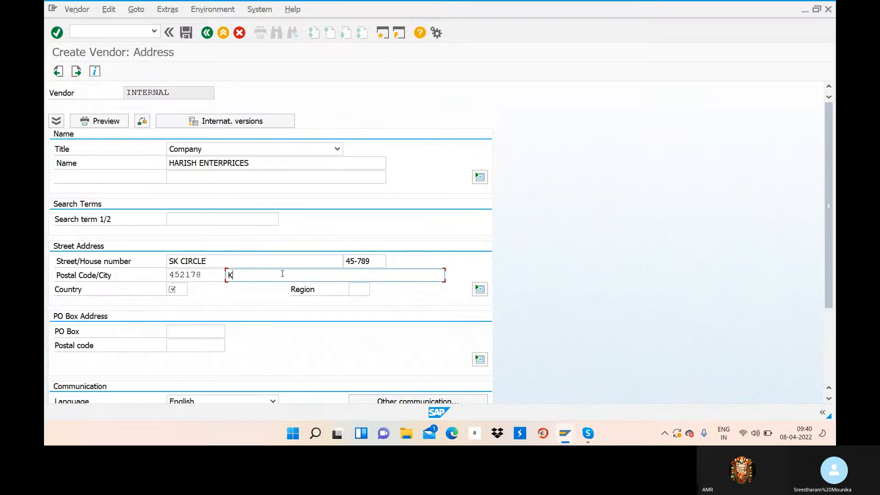
text(ADAPA)
Set country India, region 01, and PO Box 4586 with postal code 452178
click(172, 289)
text(IN)
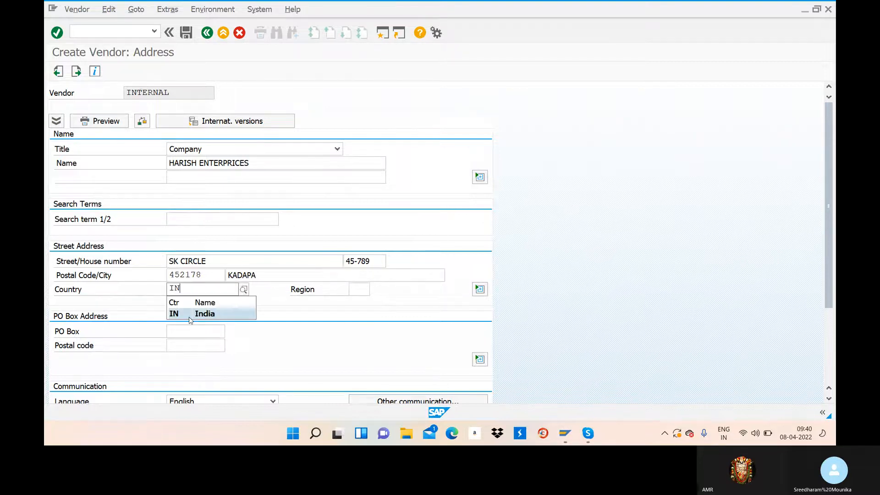
click(190, 316)
click(354, 290)
text(01)
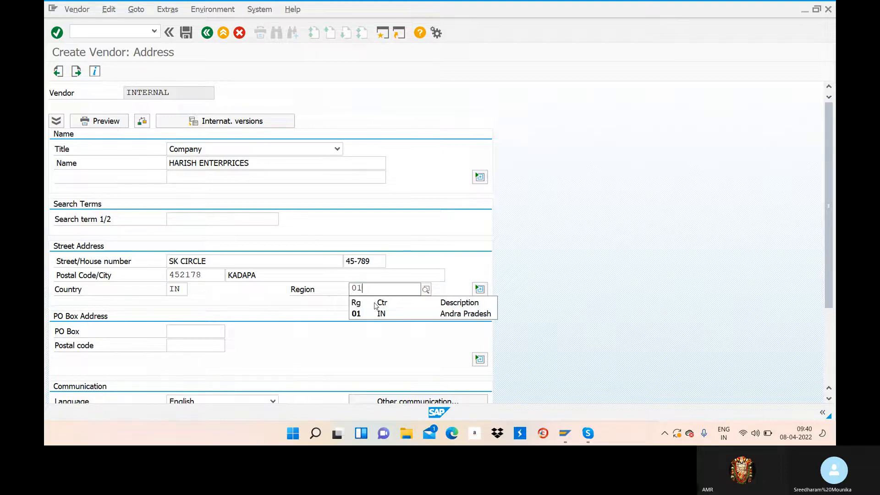
click(192, 330)
text(4586)
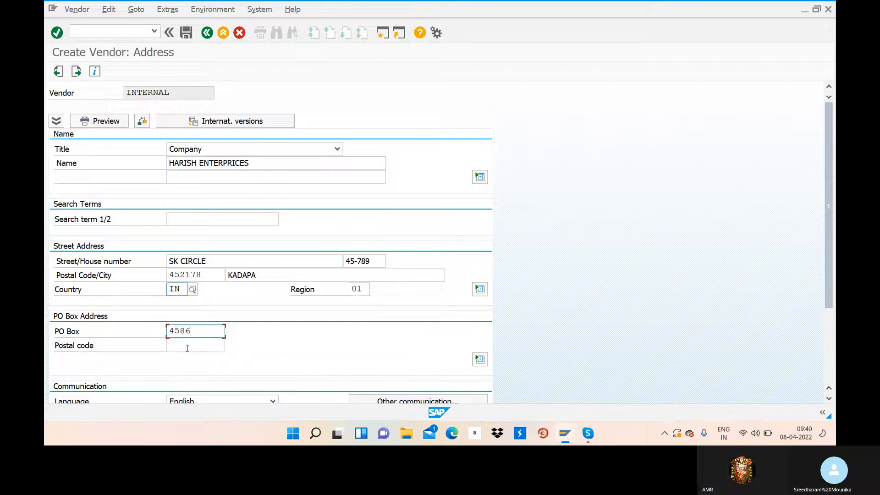
click(187, 348)
text(45217)
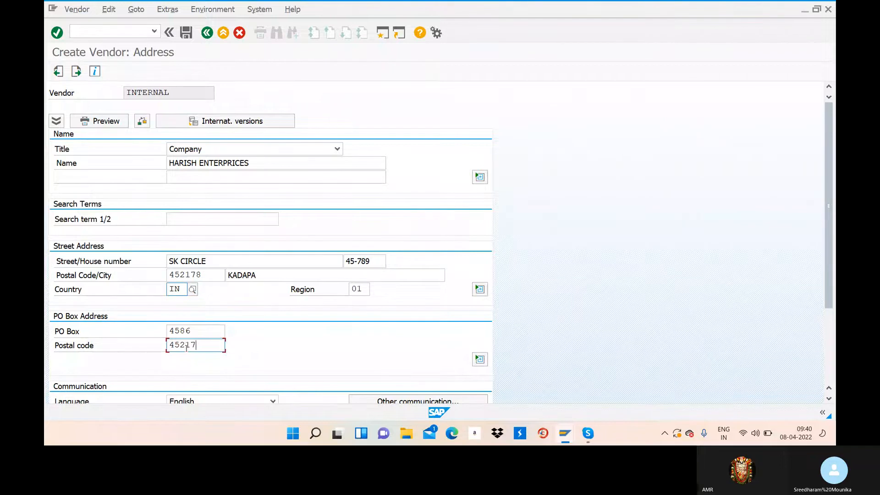
text(8)
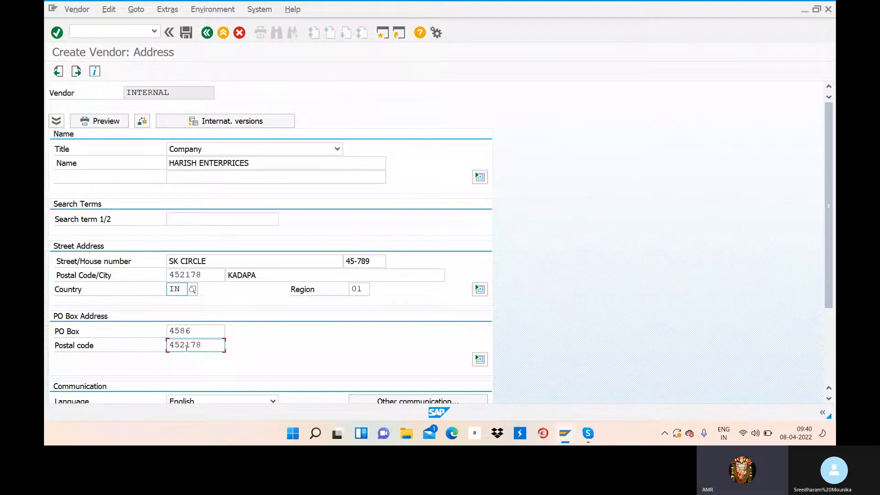
Advance to the company code accounting data and pick reconciliation account 100501
key(Return)
key(Return)
key(Return)
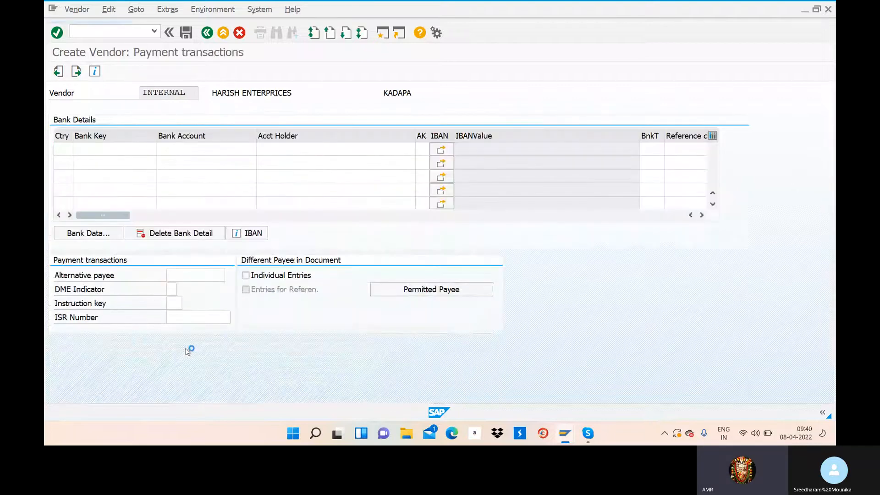
key(Return)
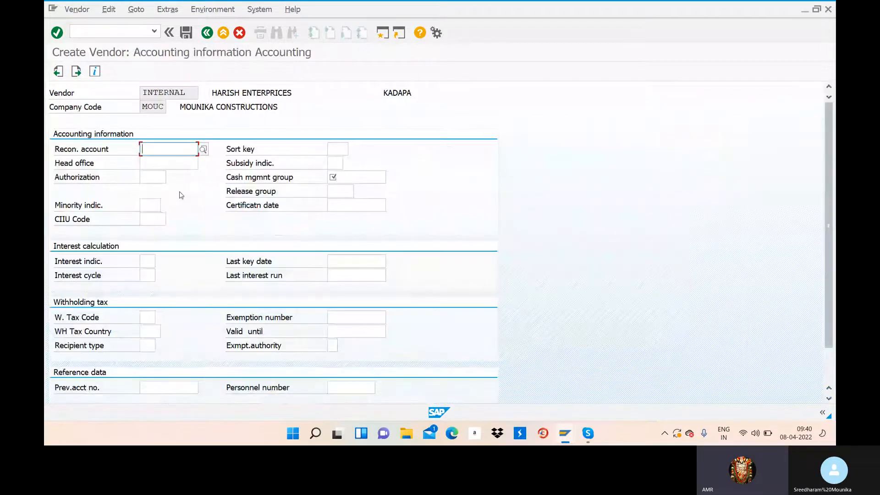
click(204, 149)
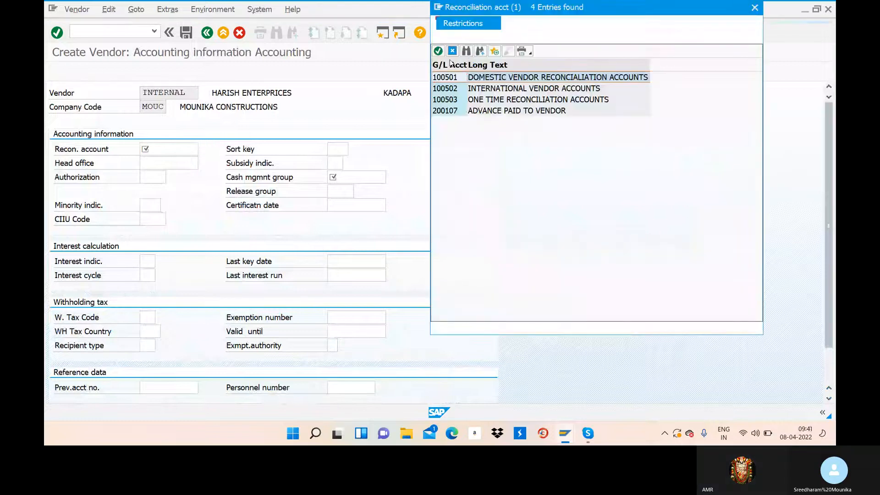
click(439, 51)
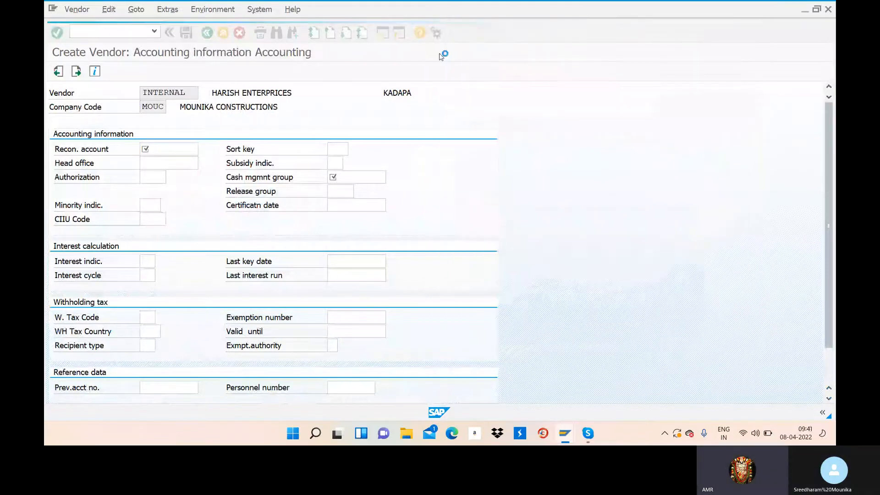
Enter sort key 001 and cash management group A4, then continue to payment transactions
click(334, 148)
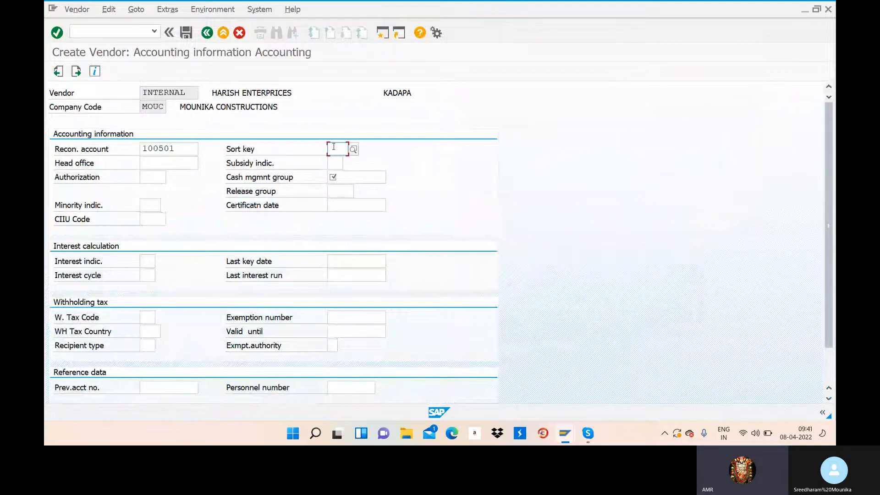
text(001)
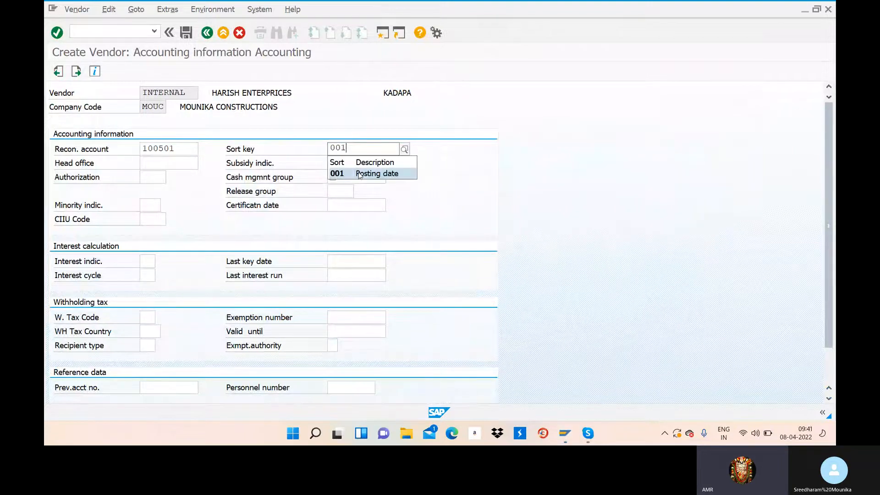
click(353, 173)
click(352, 173)
text(A4)
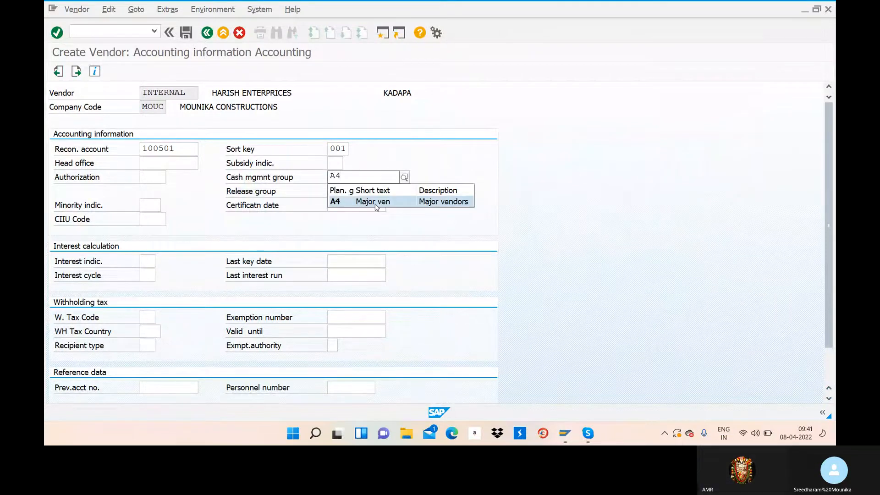
click(376, 203)
key(Return)
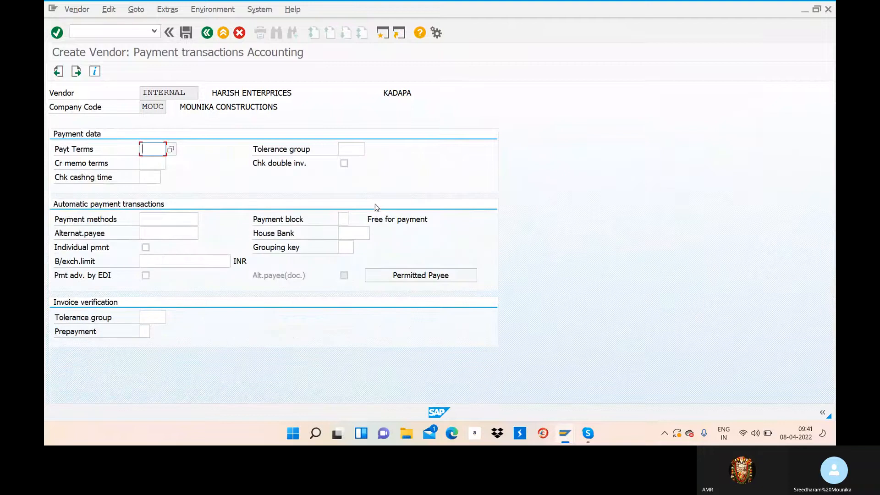
Enter payment terms 0002, see them rejected for country IN, and open a second session
click(171, 150)
click(442, 90)
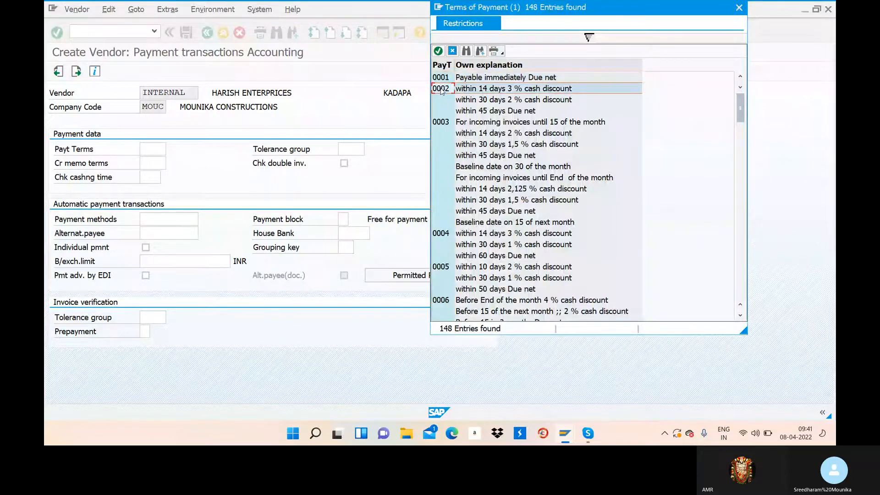
click(439, 51)
click(351, 149)
key(Return)
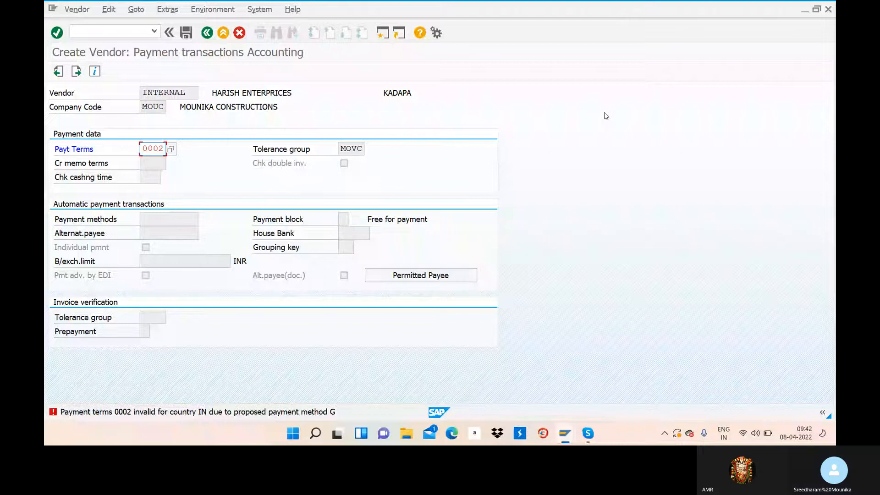
click(383, 34)
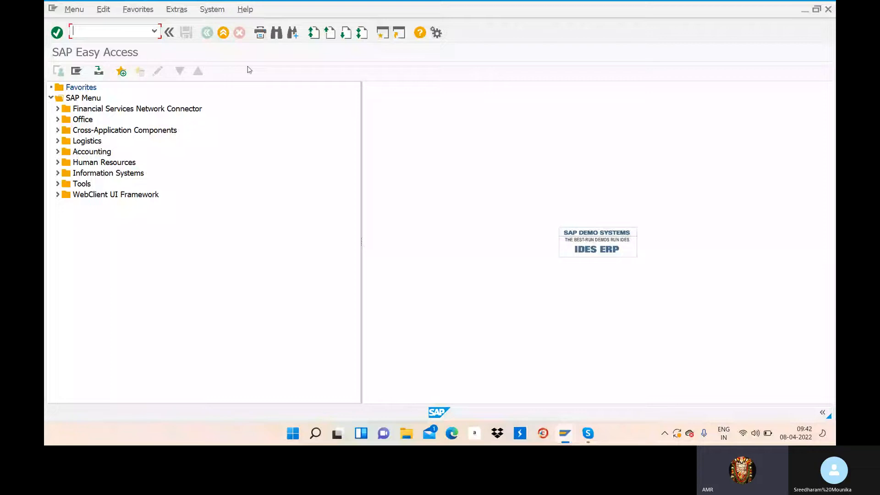
Run transaction OBB8 to list the Terms of Payment entries, briefly selecting 0002
text(OB)
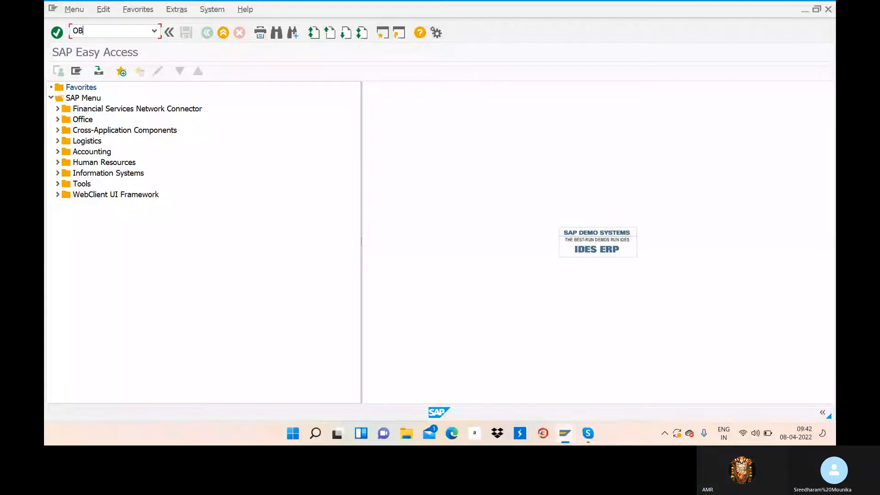
text(D8)
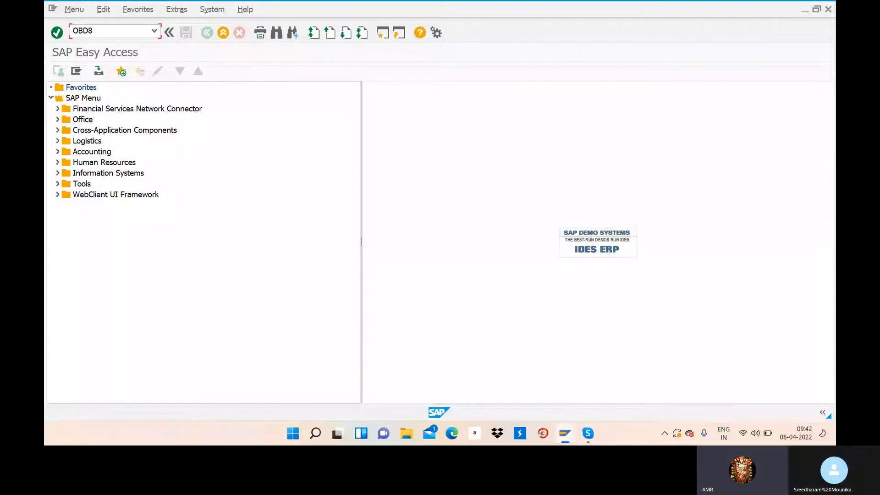
key(BackSpace)
key(BackSpace)
text(B8)
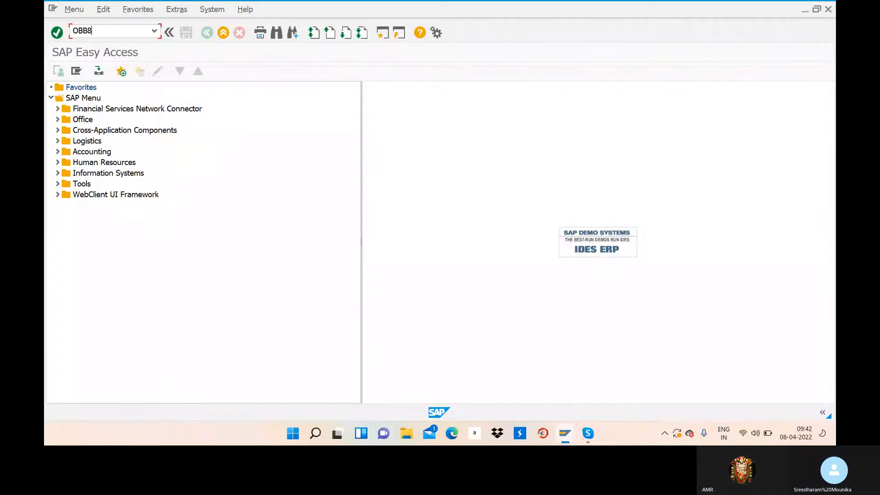
key(Return)
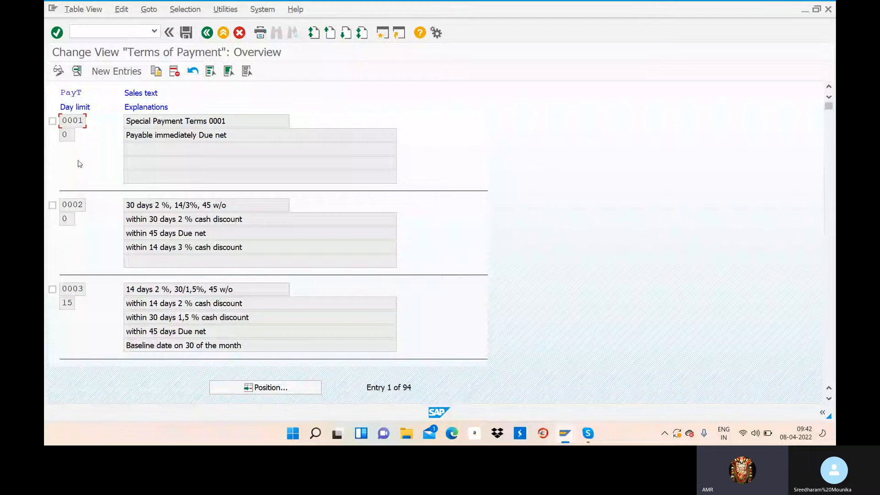
click(52, 205)
click(52, 205)
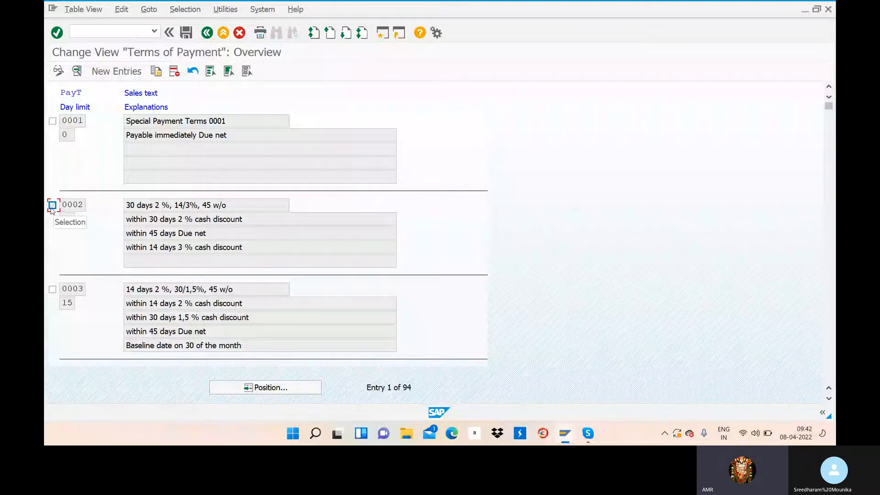
Clear payment method G from terms 0002 and save under the customizing request
double_click(79, 211)
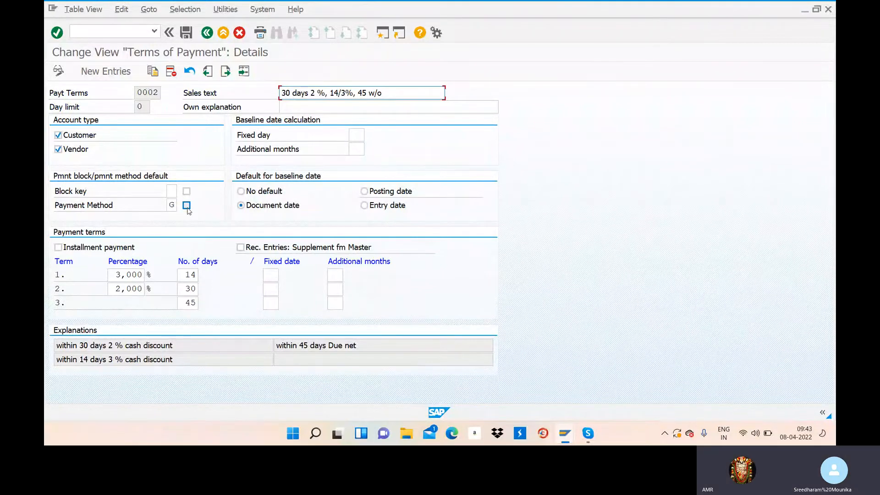
click(173, 205)
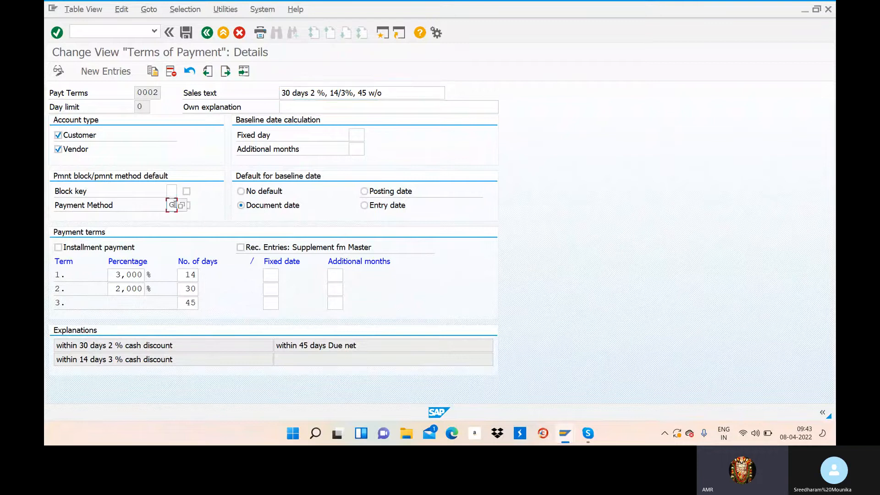
key(BackSpace)
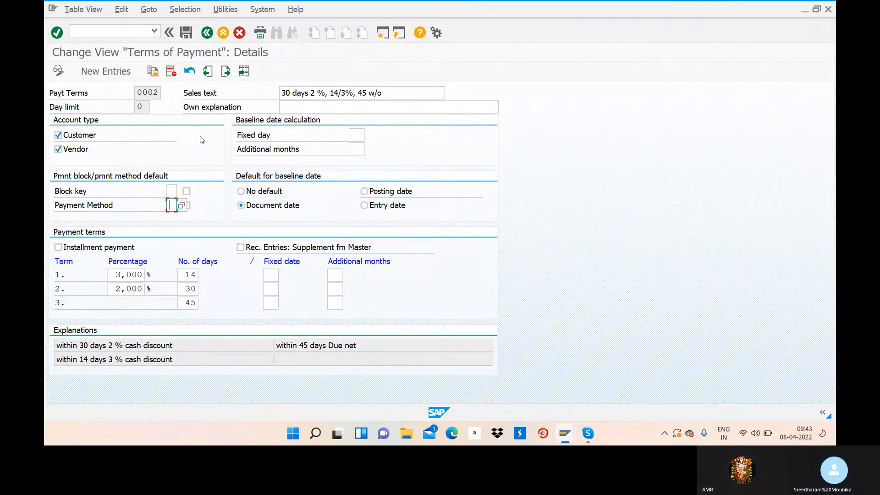
click(185, 32)
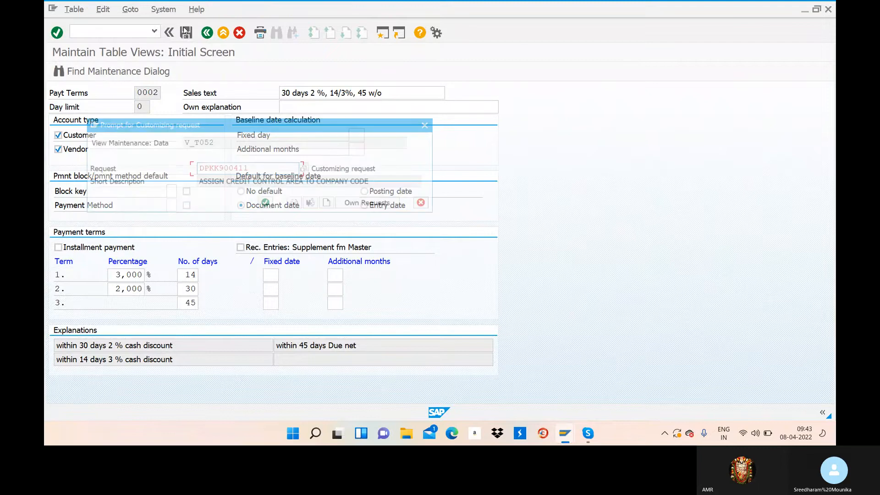
click(266, 207)
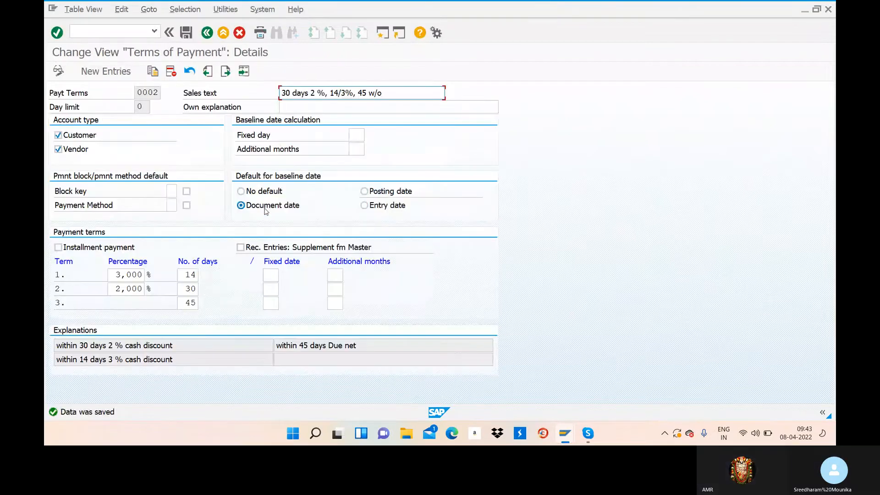
mouse_move(563, 437)
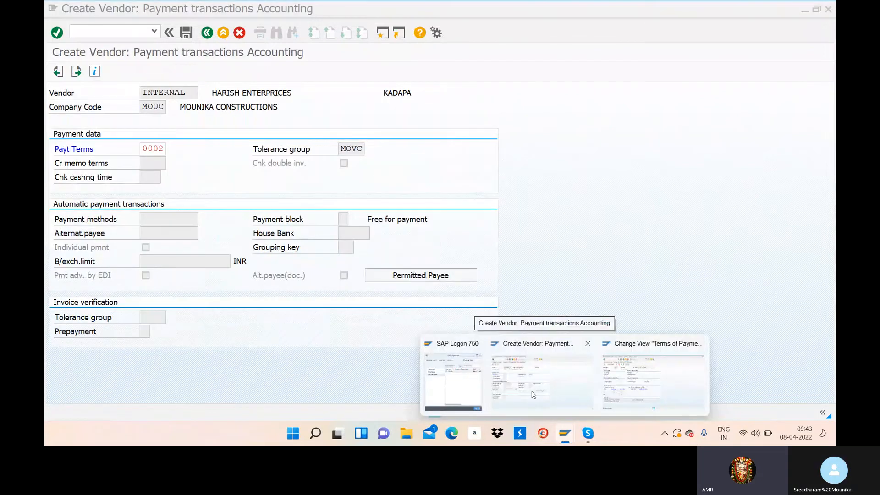
click(533, 395)
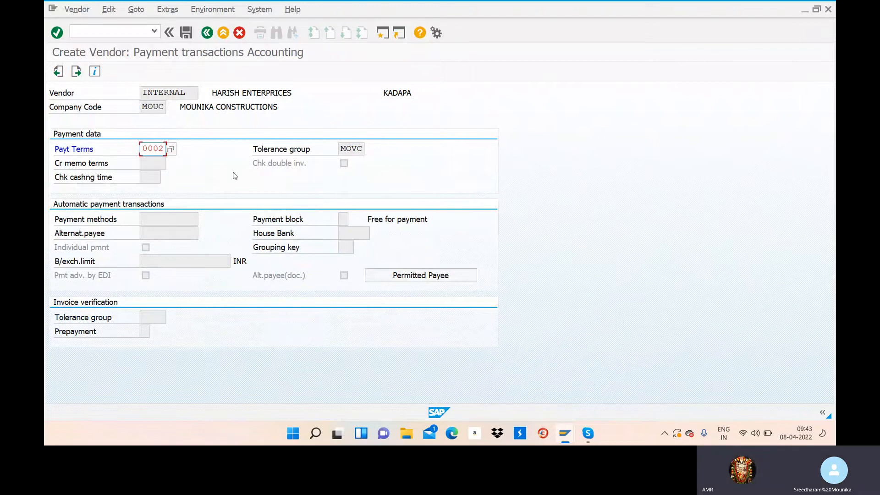
key(Return)
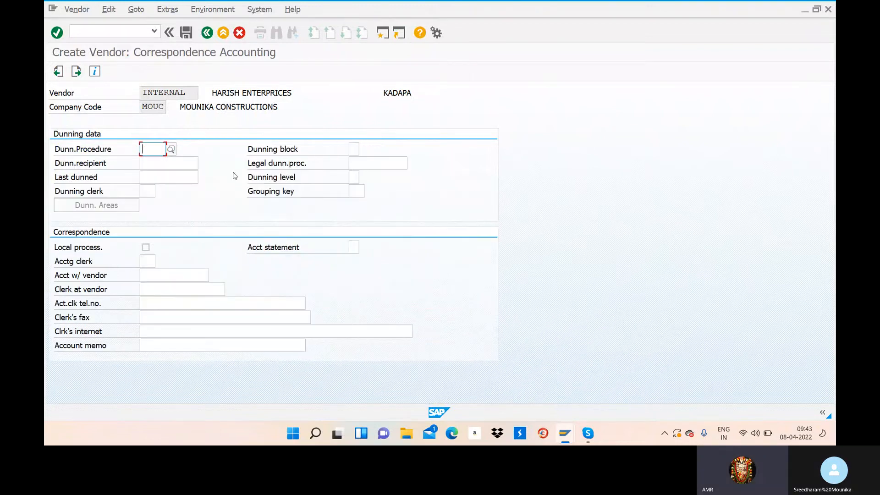
click(186, 32)
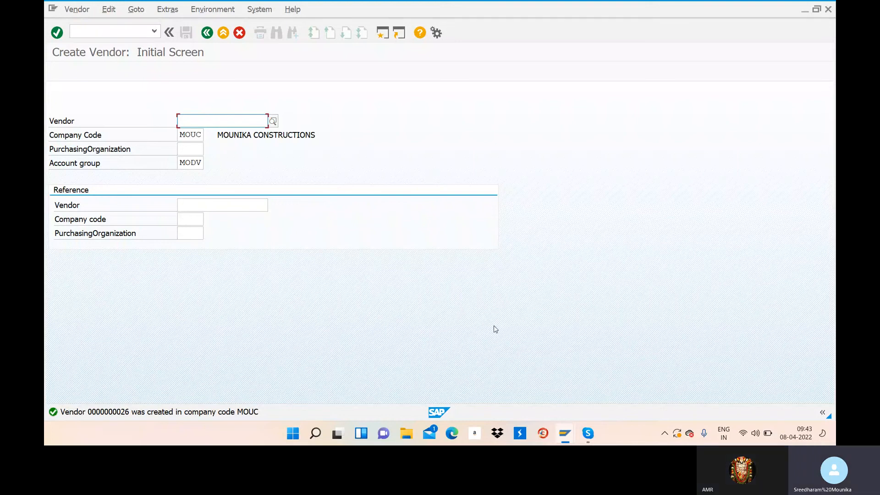
click(589, 437)
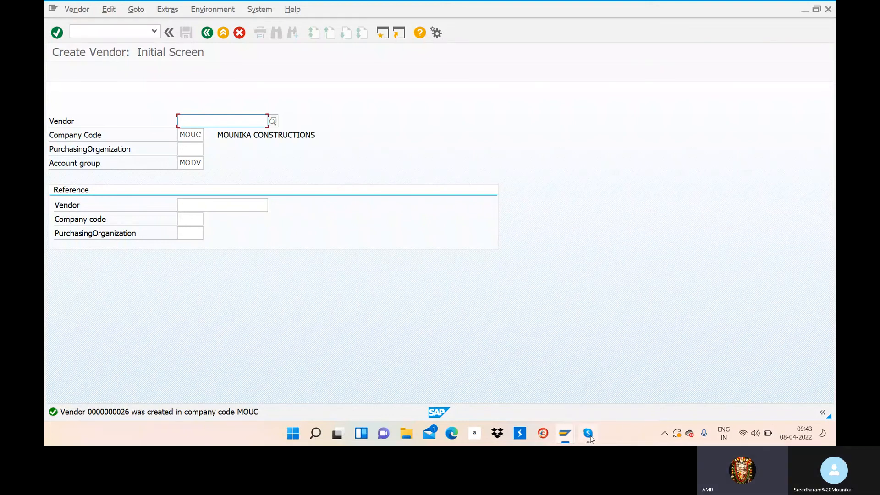